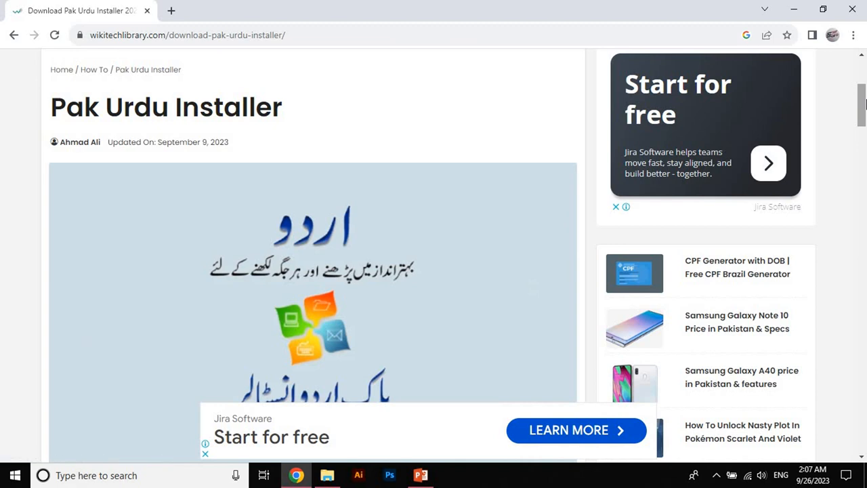
Step: Open the Pak Urdu Installer download page and show the downloaded Pak-Urdu-Installer.zip in its folder
drag(866, 104, 866, 121)
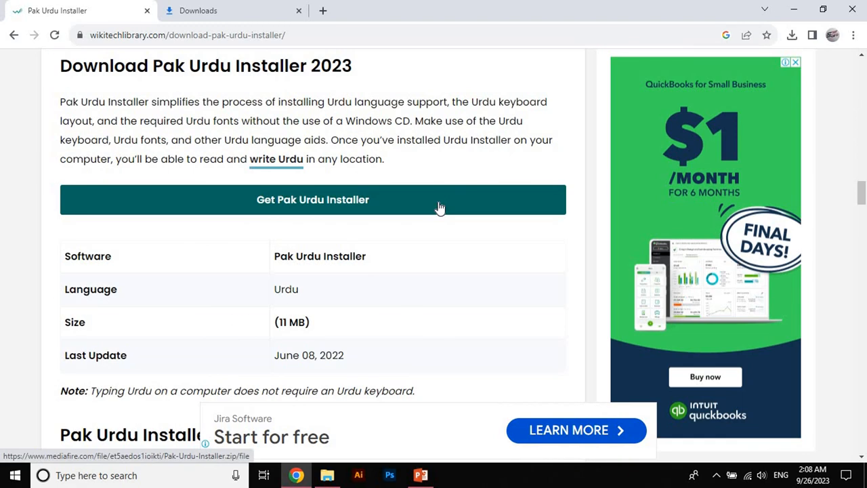
click(437, 203)
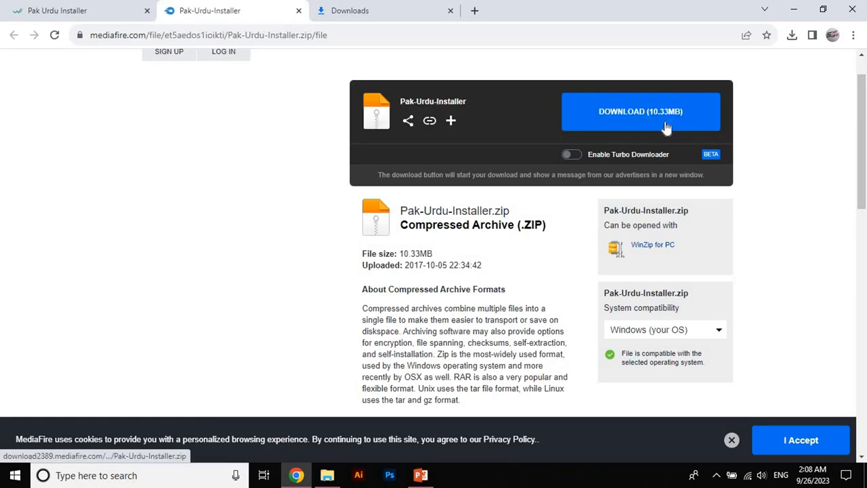
click(854, 38)
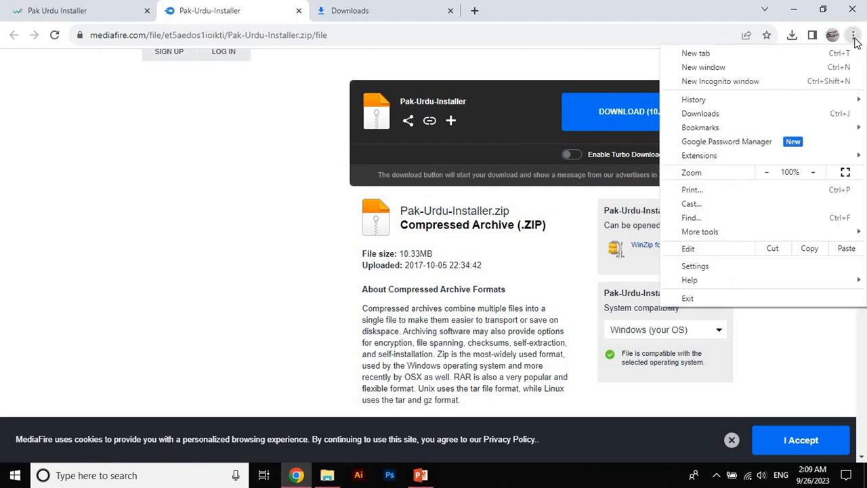
click(776, 117)
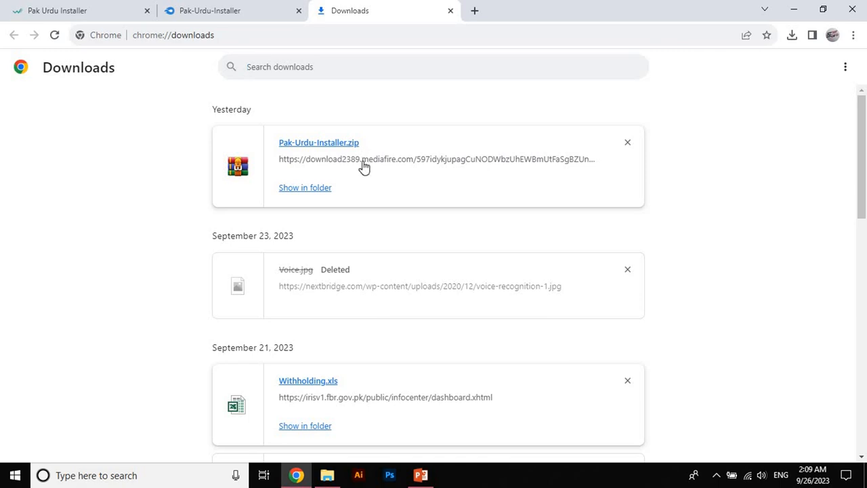
click(305, 188)
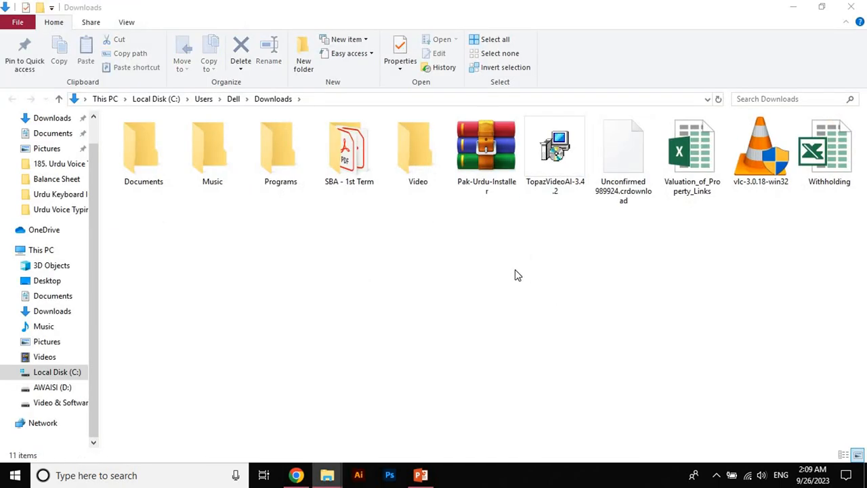
Step: Extract the Pak-Urdu-Installer archive into a Pak-Urdu-Installer folder inside Downloads using the default extraction options
click(486, 185)
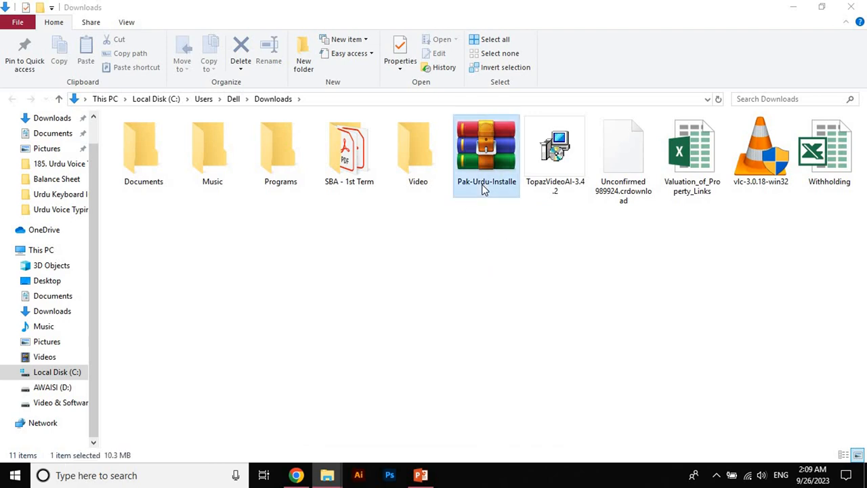
right_click(485, 189)
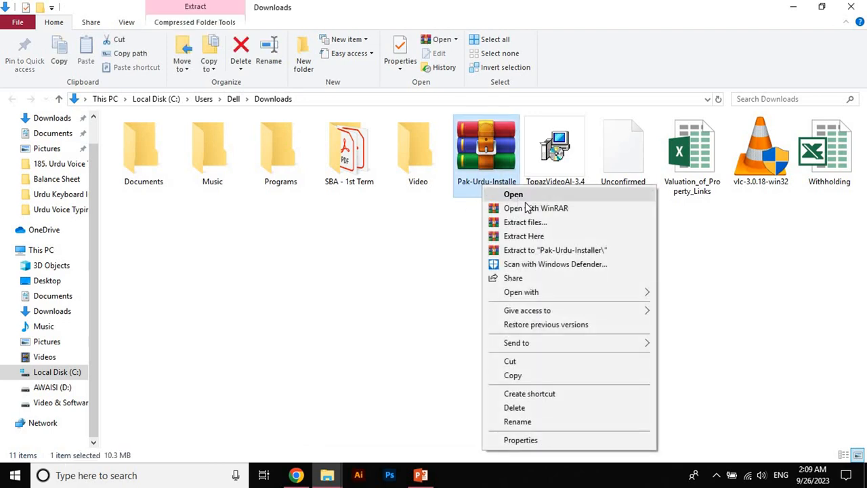
click(583, 223)
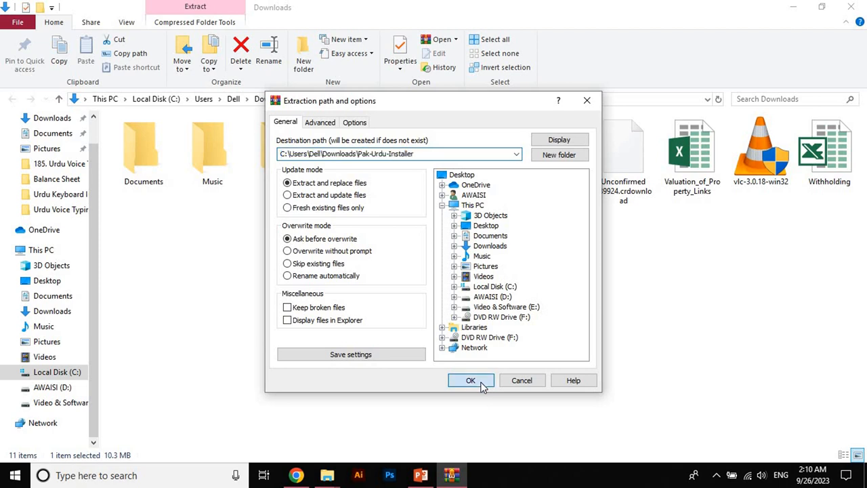
click(470, 380)
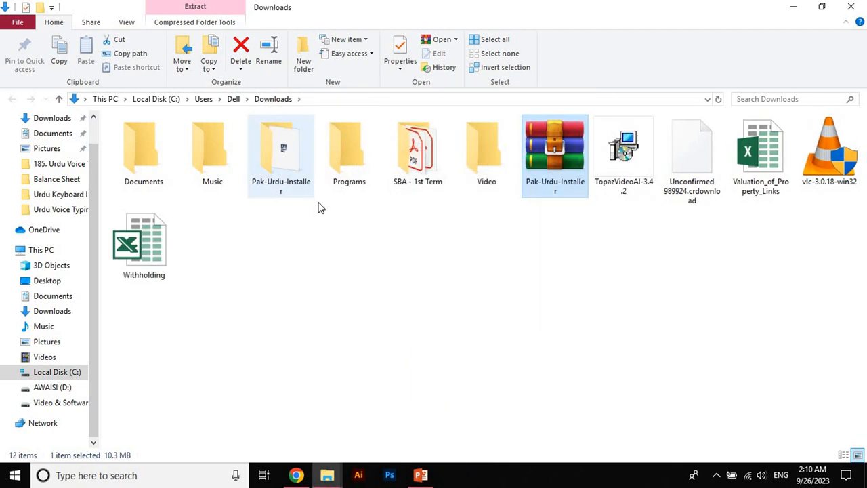
Step: Run Pak-Urdu-Installer from the extracted folder and complete the installation, choosing to restart the computer later
double_click(297, 176)
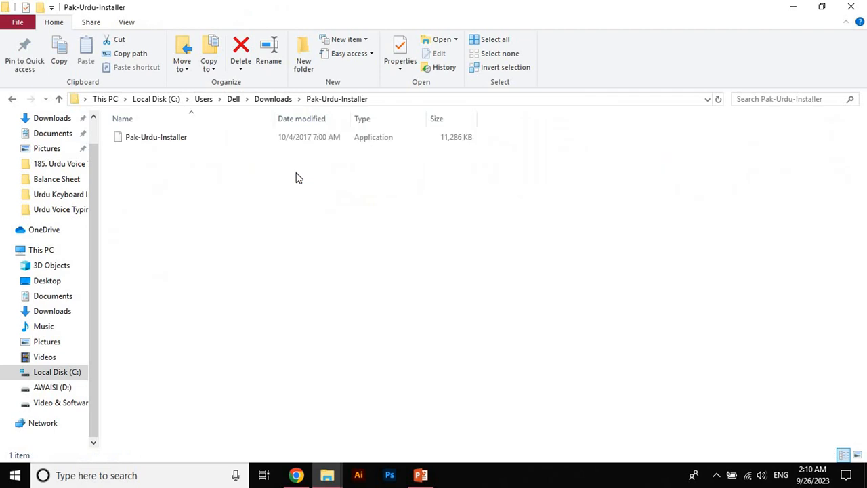
double_click(198, 142)
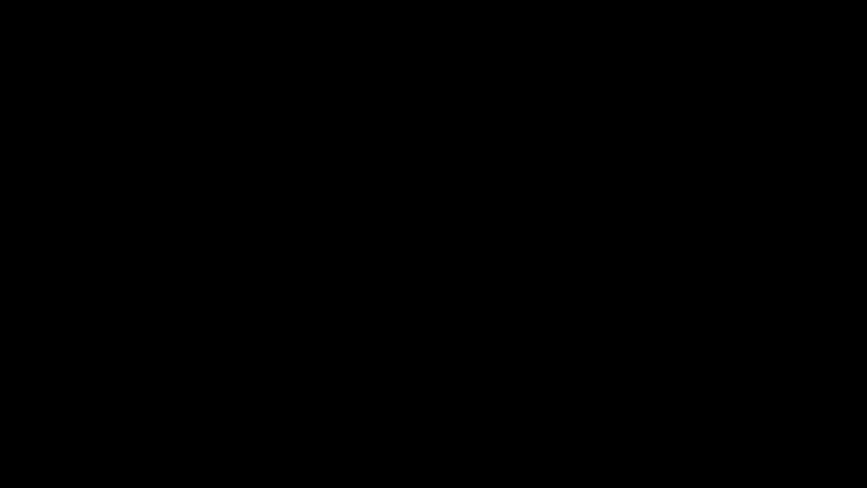
click(413, 326)
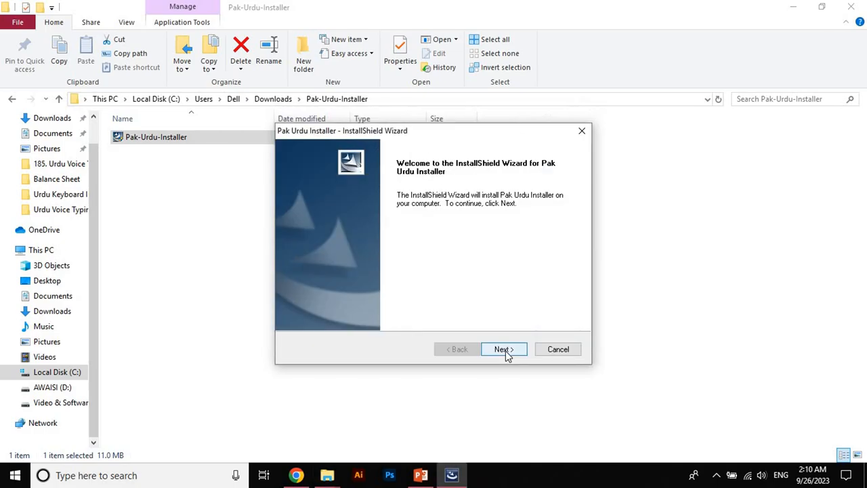
click(503, 349)
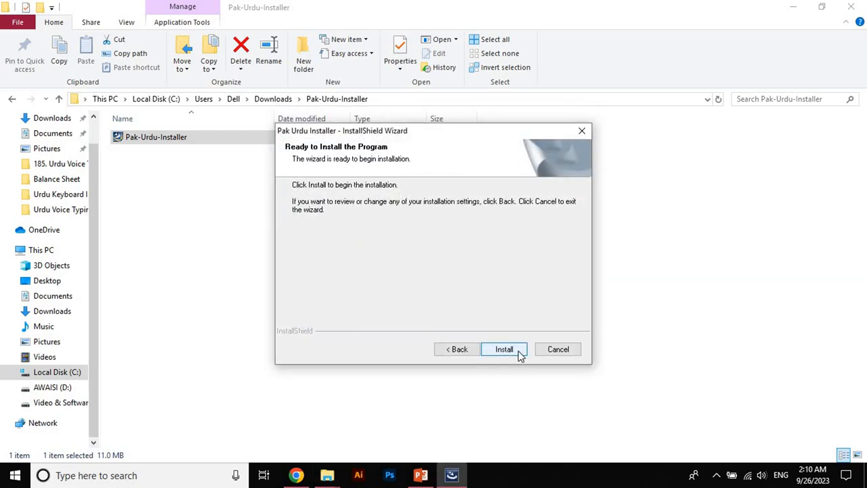
click(519, 352)
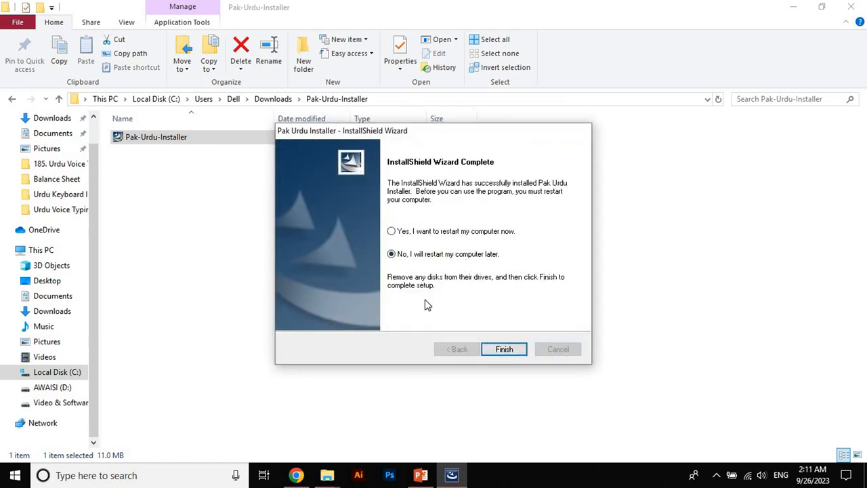
click(505, 349)
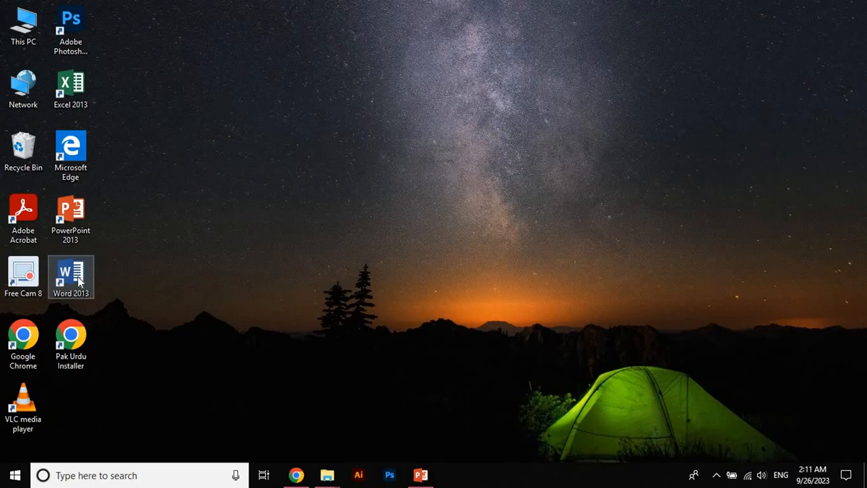
Step: Switch to Word 2013 and create a blank document
double_click(84, 277)
scroll(865, 249, down, 5)
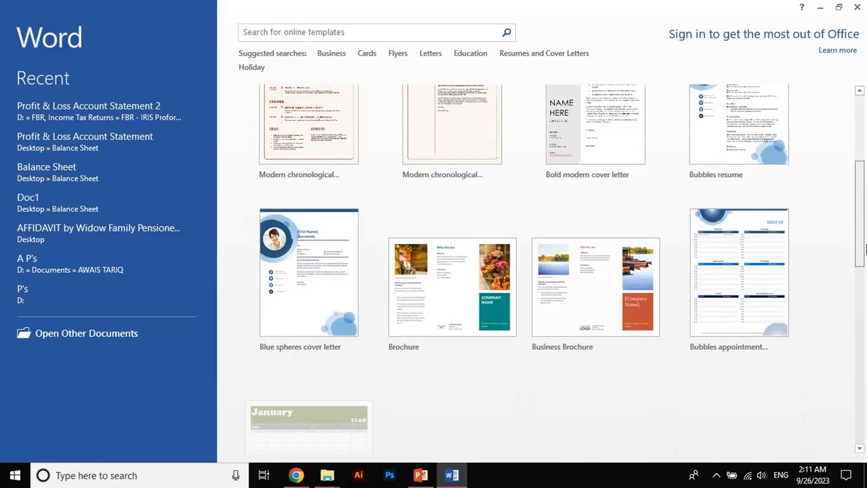
drag(865, 249, 864, 423)
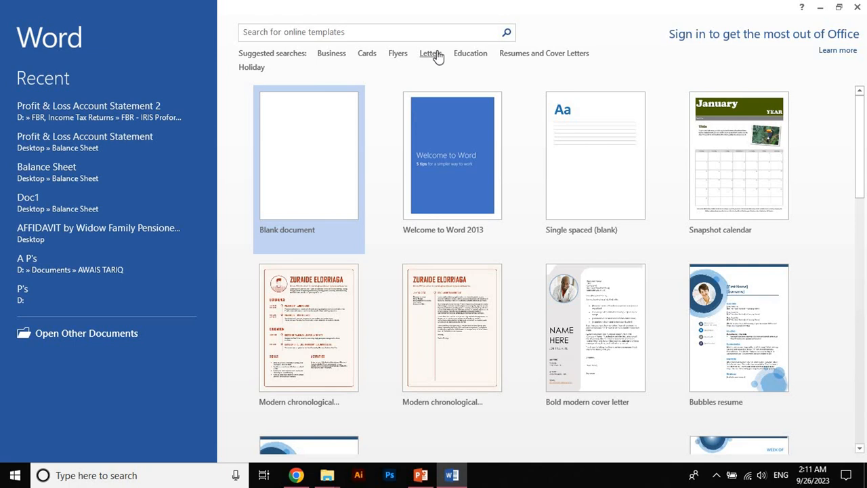
click(436, 53)
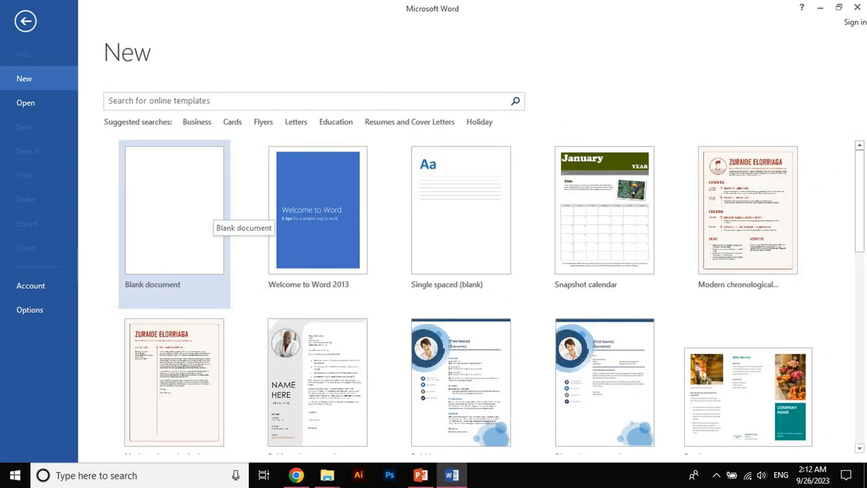
click(215, 212)
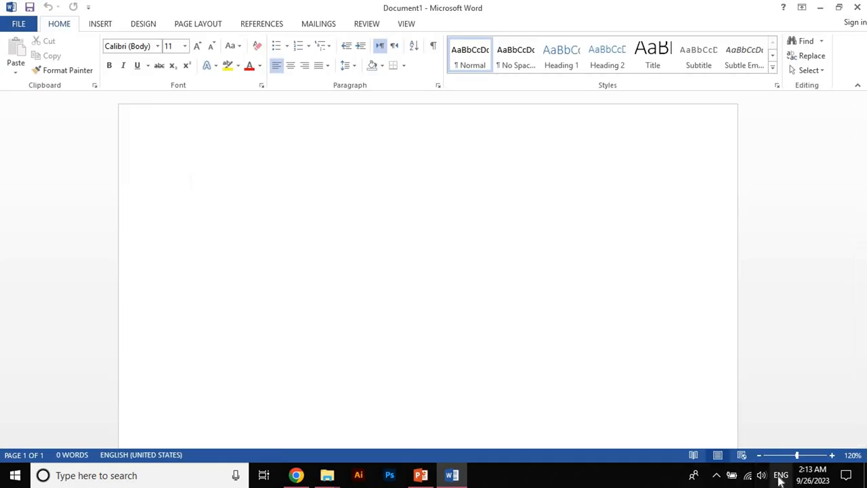
Step: Switch the input language to Urdu (Pakistan) and set the font to AL URDU NASTALEEQ KASHEEDA at size 20
click(781, 475)
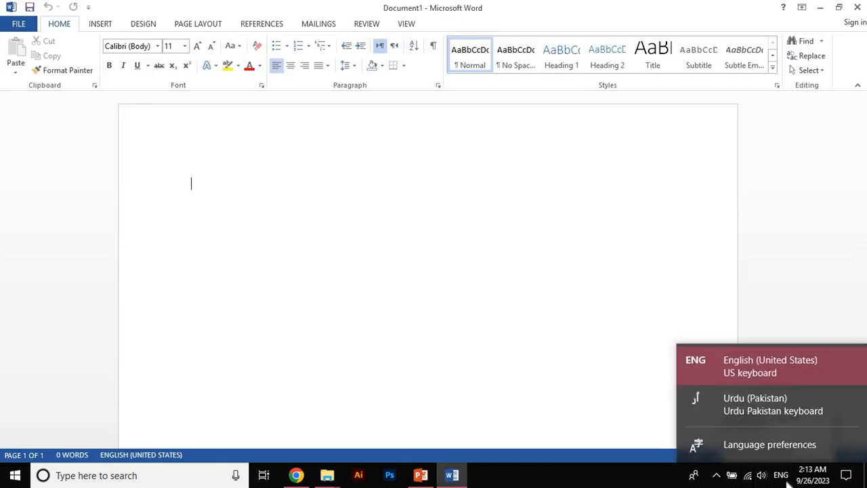
click(786, 405)
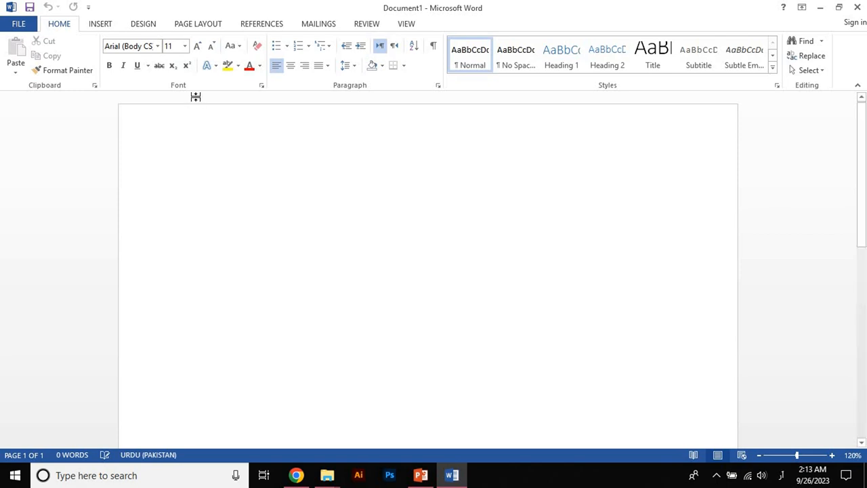
click(158, 46)
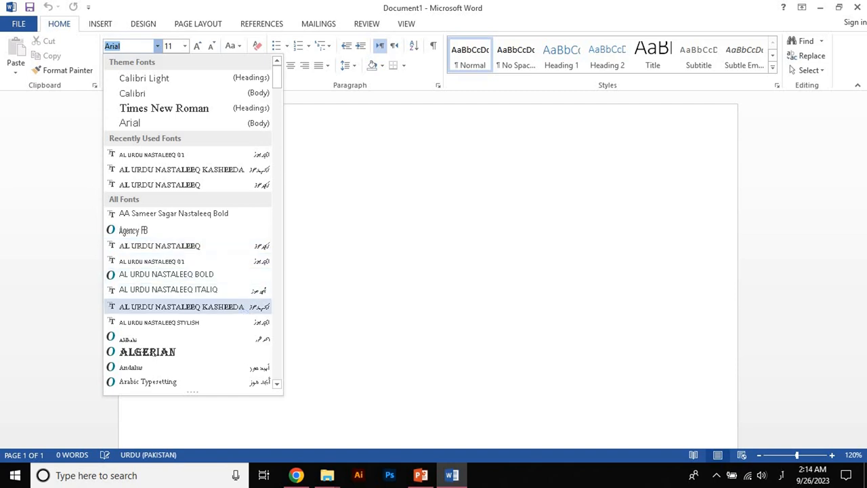
click(250, 308)
click(185, 45)
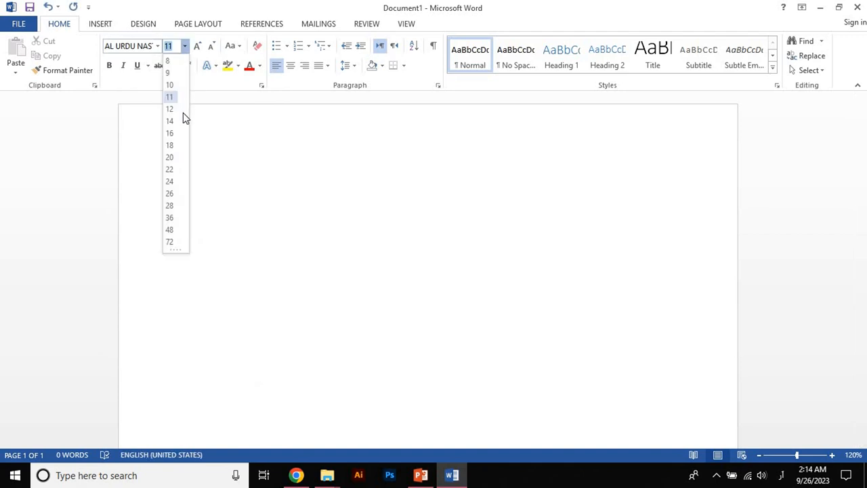
click(170, 158)
Step: Write the Urdu greeting "السلام علیکم!" in the document and align it to the right margin
text(اس)
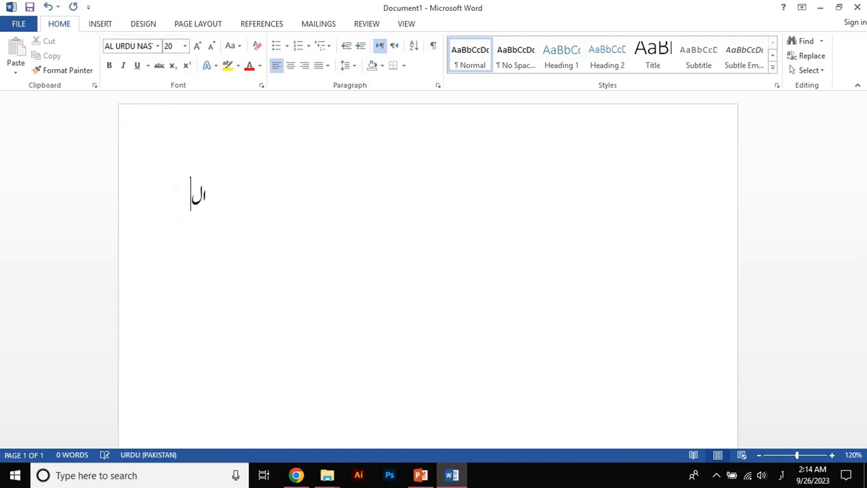
text(ل)
key(ctrl+a)
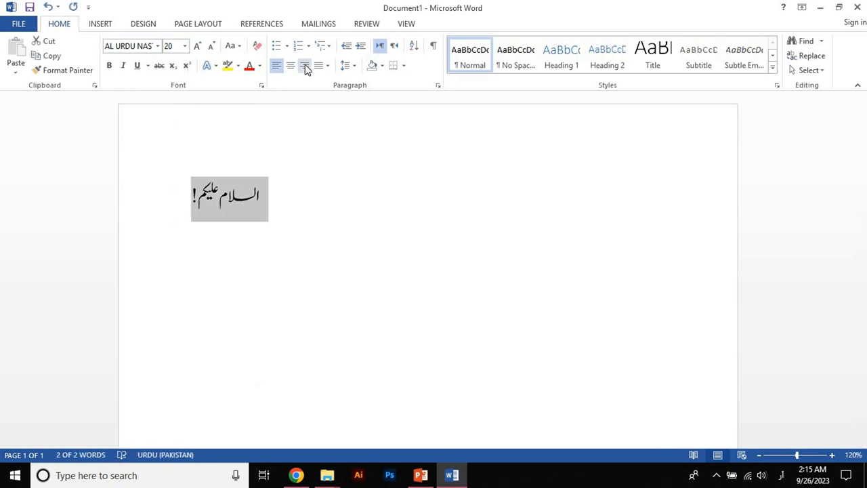
click(305, 66)
Step: Add a second line below the greeting reading "کیا حال ہے؟"
key(End)
key(Return)
text(کیا حال ہے؟)
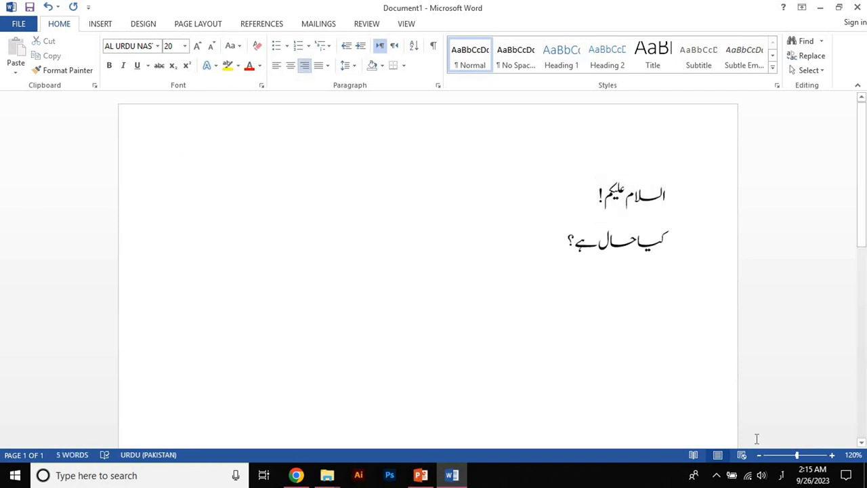
Step: Switch the input language to English (United States) and add "how are you" to the second line
click(783, 476)
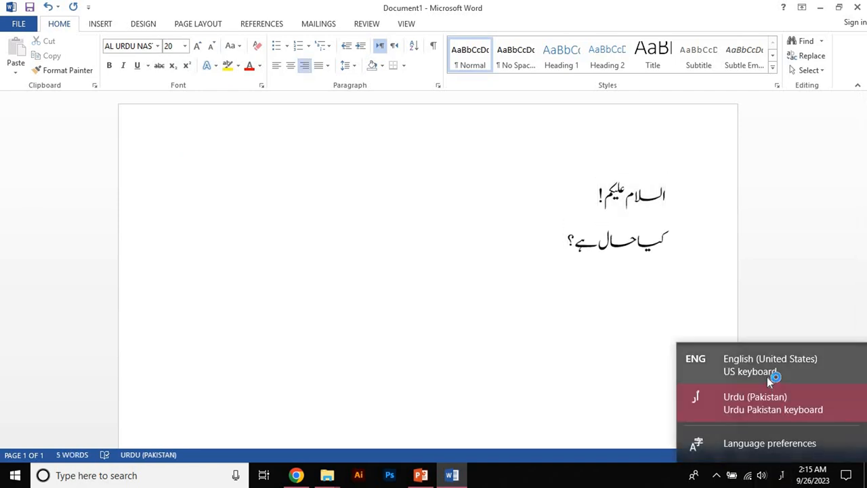
click(766, 376)
text(how are yo)
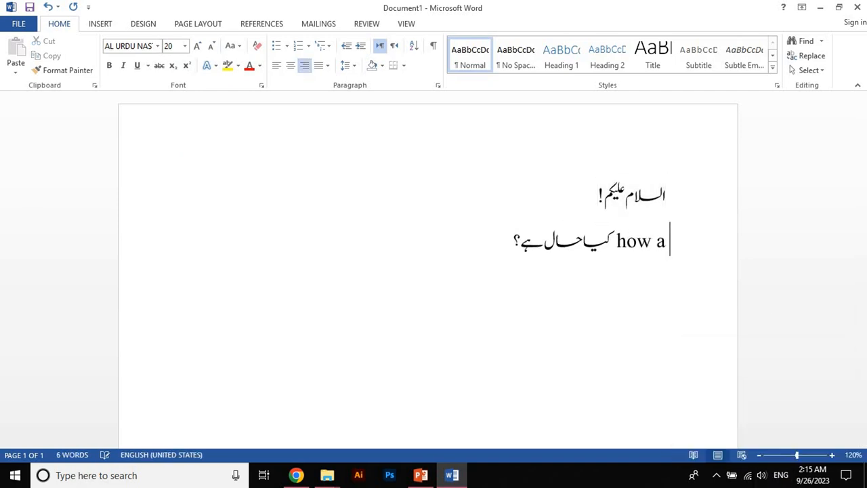
text(u)
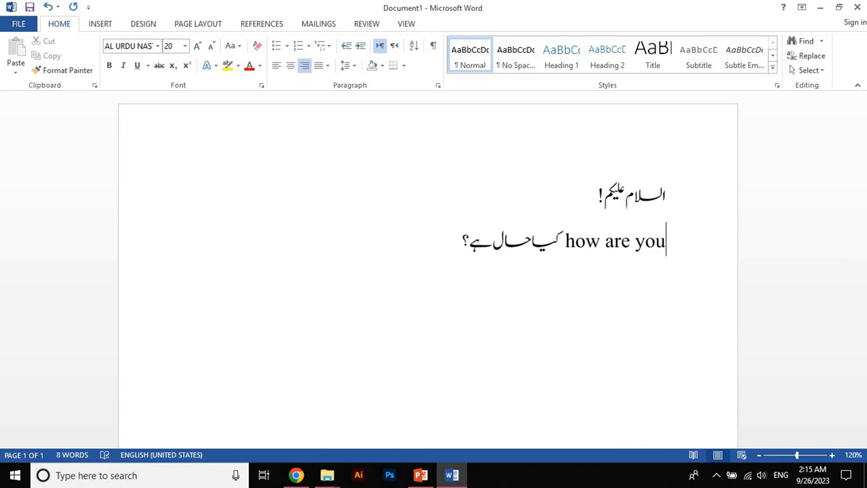
Step: Set all the text to right-to-left direction and align it to the right margin
key(ctrl+a)
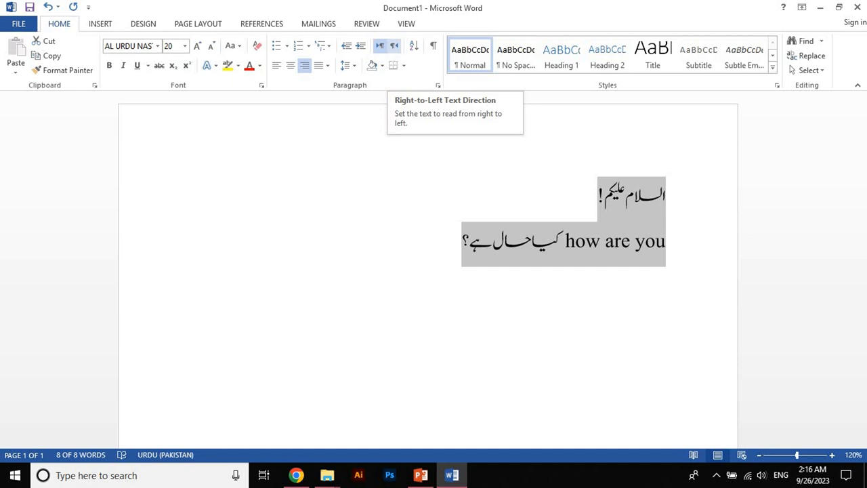
click(396, 48)
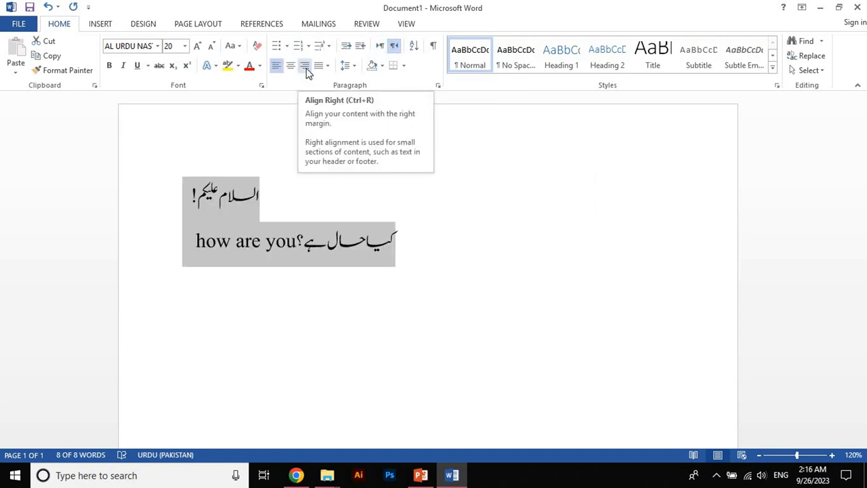
click(304, 66)
Step: End the English phrase with a full stop, and continue the line in Urdu (Pakistan) with "میں ٹھیک ہوں۔"
click(462, 239)
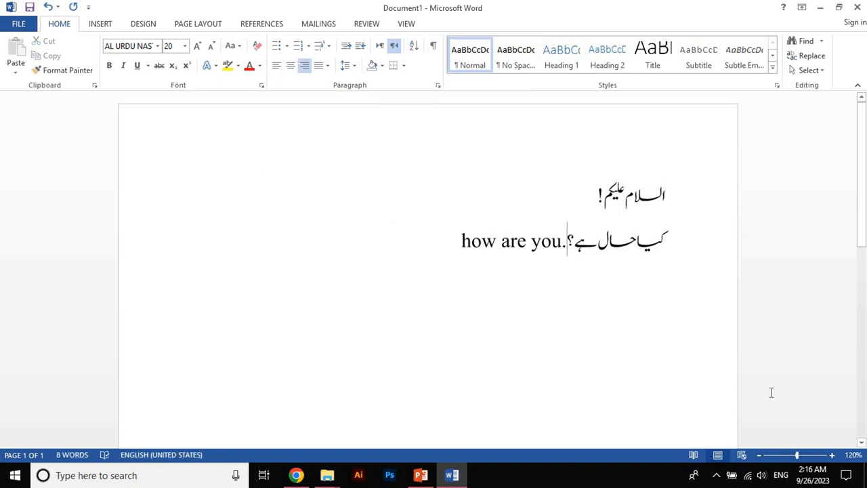
click(781, 475)
click(745, 411)
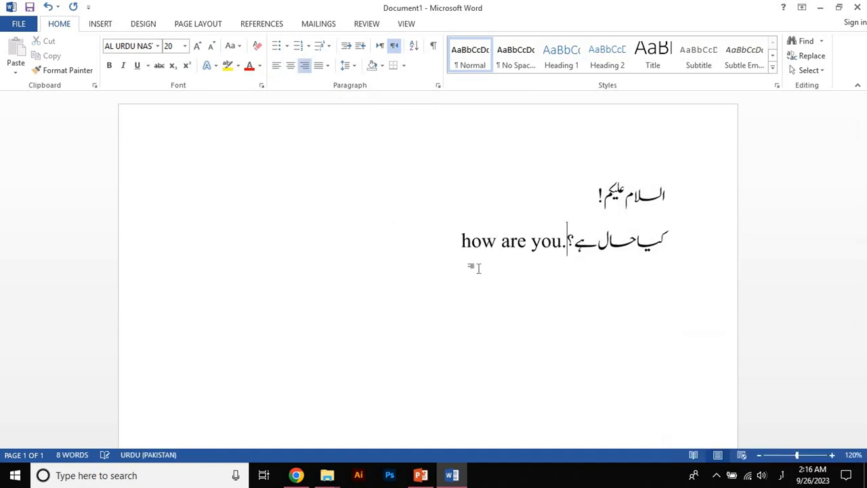
text(میں ٹھیک)
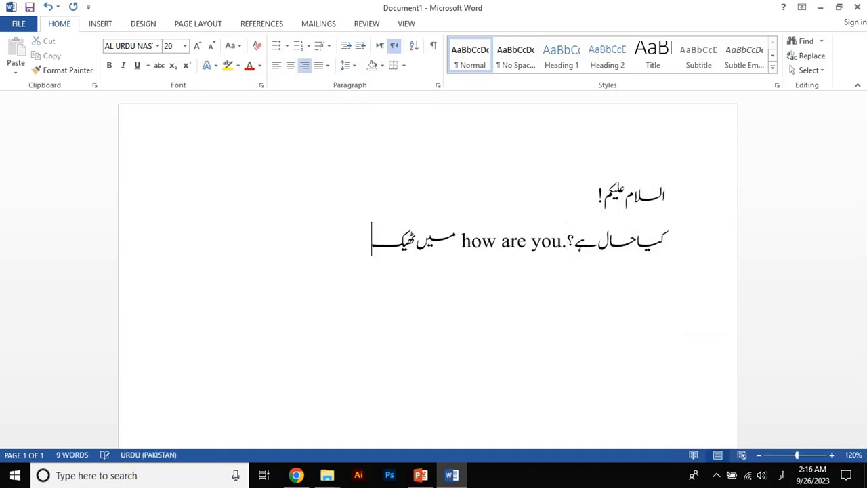
text( ہوں۔)
key(Return)
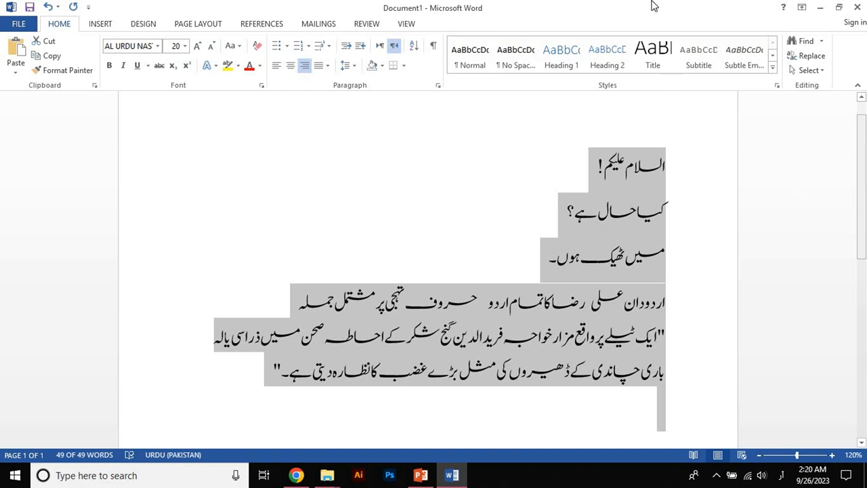
Step: Enlarge all the selected text to 26 pt, and reduce it back to 20 pt
click(197, 47)
click(198, 46)
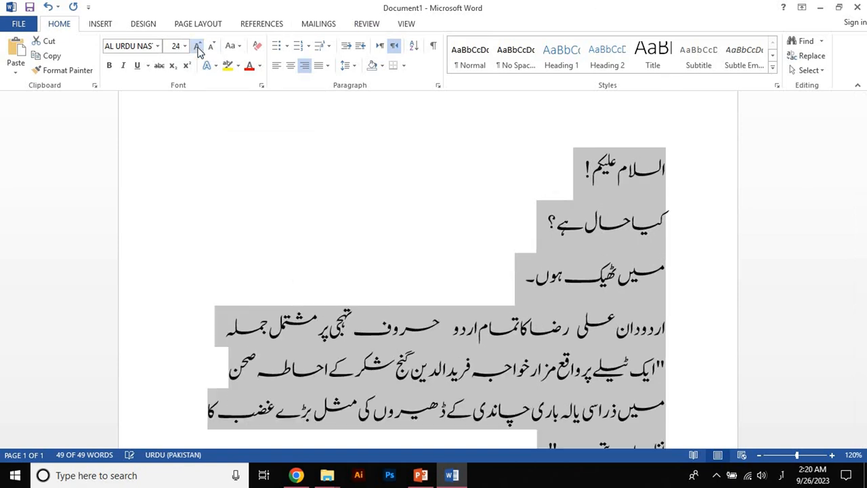
click(197, 47)
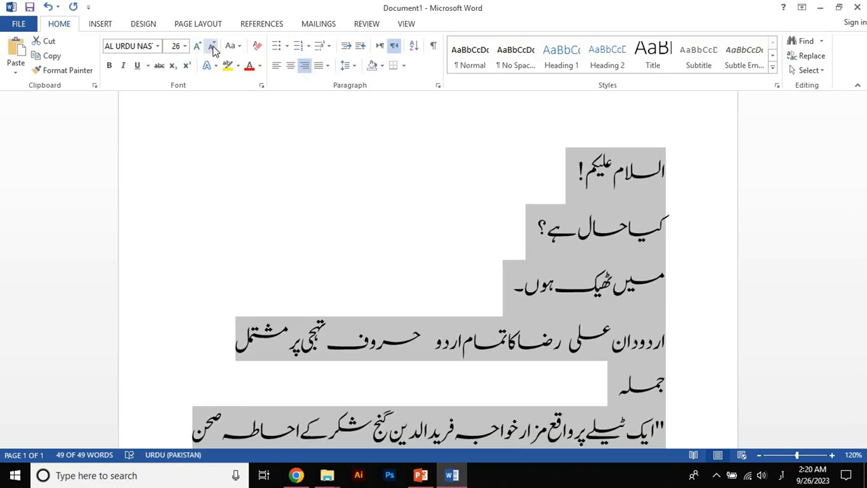
click(213, 47)
click(212, 47)
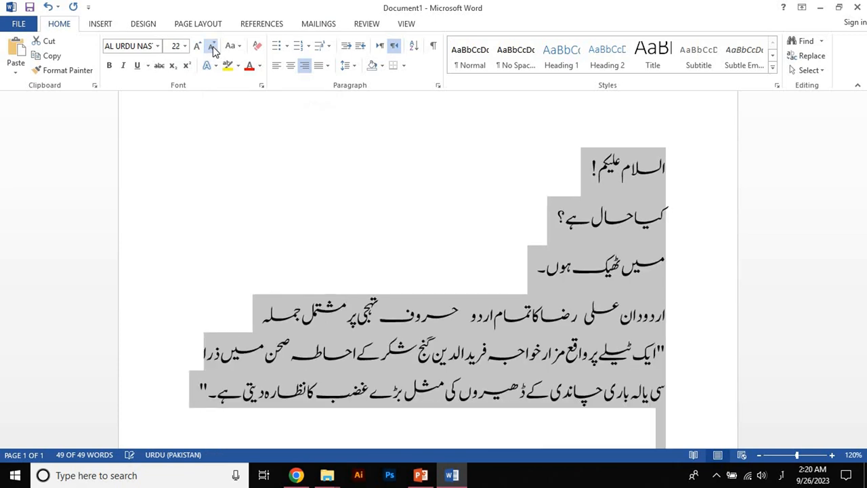
click(212, 47)
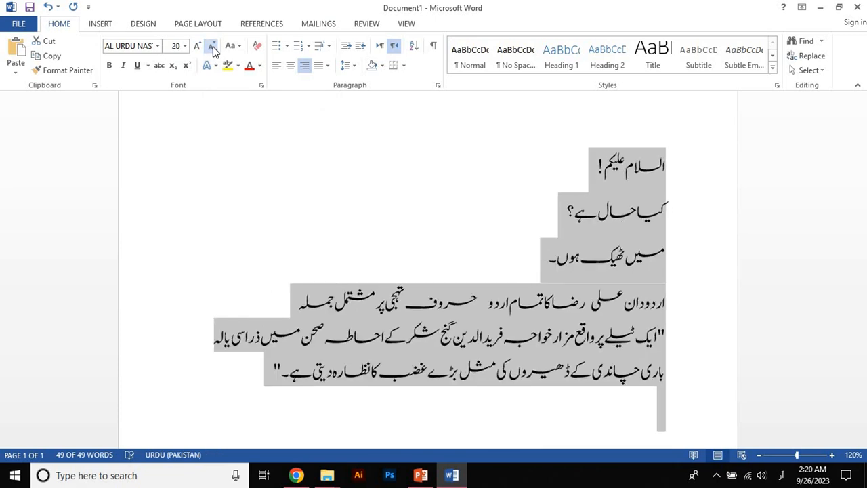
Step: Format all the selected Urdu lines as a bulleted list with the four-diamond bullet symbol
click(286, 46)
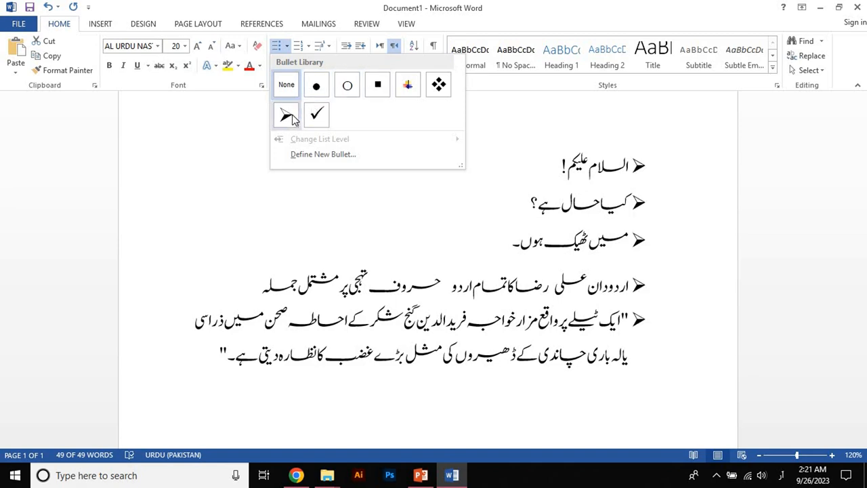
click(439, 85)
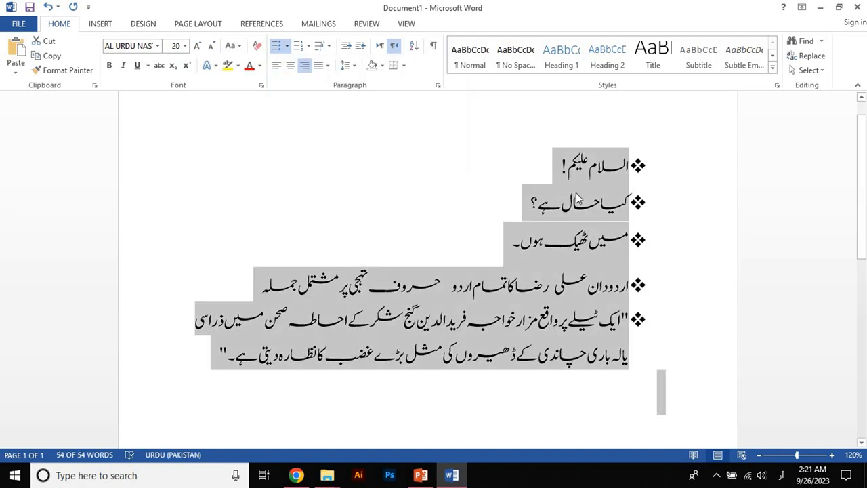
Step: In the paragraph settings of the selected list, set the alignment to Right and the outline level to Level 1
click(438, 91)
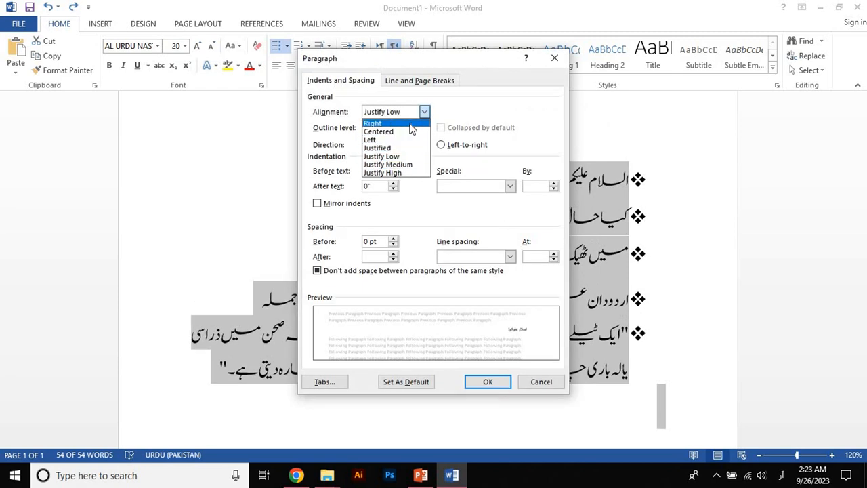
click(412, 125)
click(412, 128)
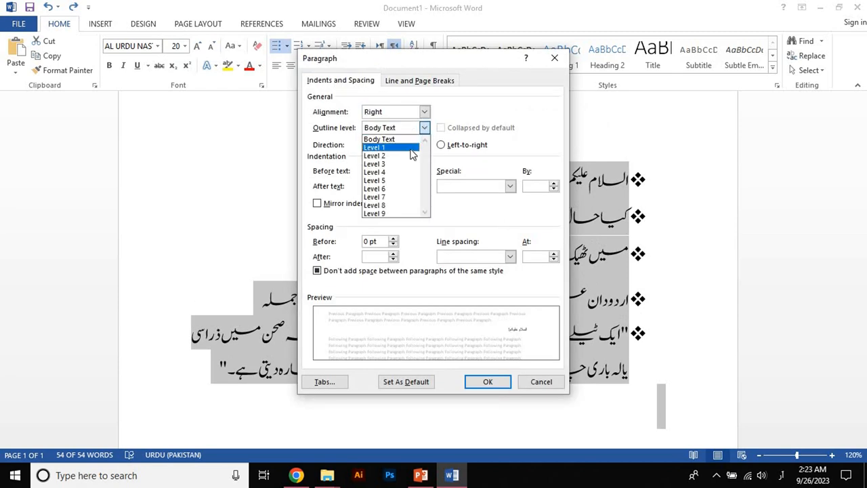
click(411, 150)
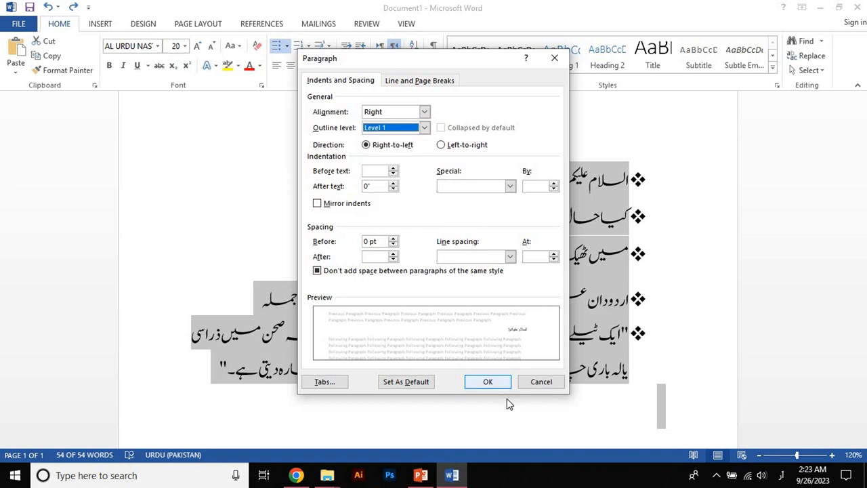
key(shift+Tab)
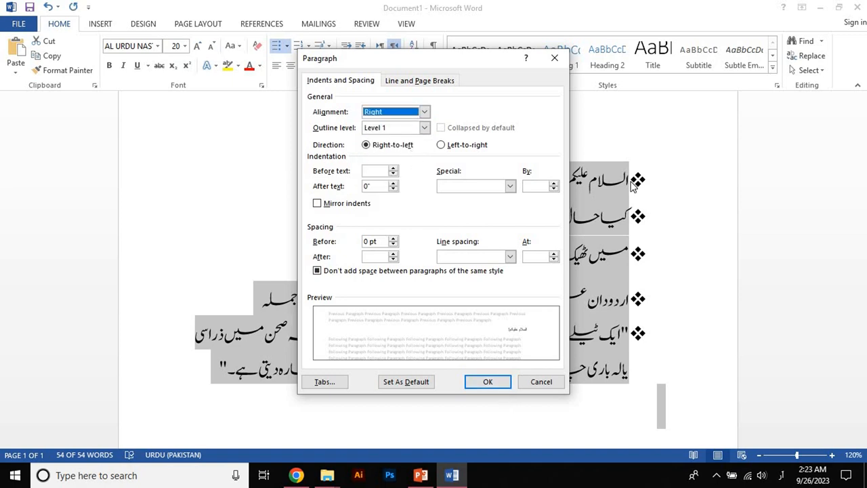
Step: Indent the selected paragraphs 0.5" before text and 0.5" after text, and apply the indentation
click(394, 168)
click(393, 168)
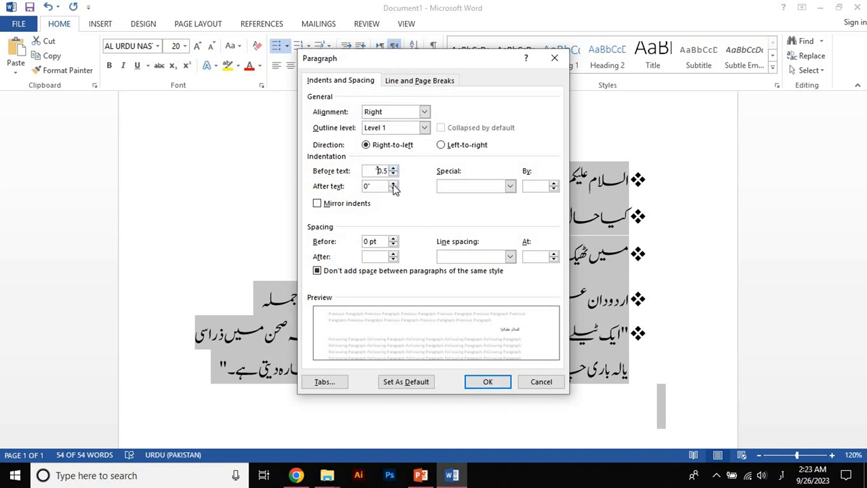
click(394, 185)
key(Return)
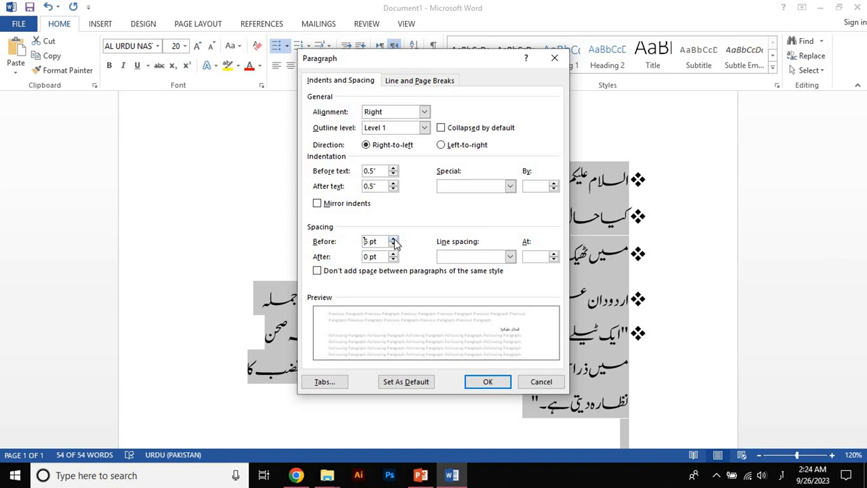
Step: Set the paragraph spacing to 6 pt before and 6 pt after with 1.5 lines line spacing, and apply it
click(393, 253)
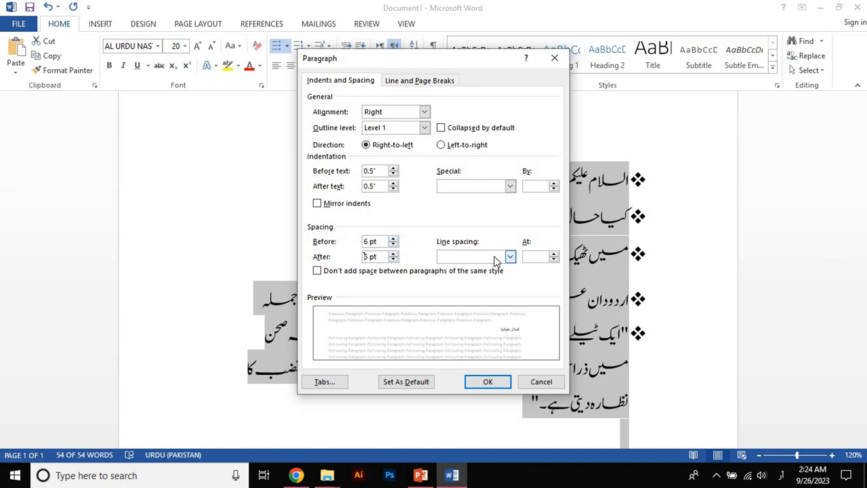
click(510, 256)
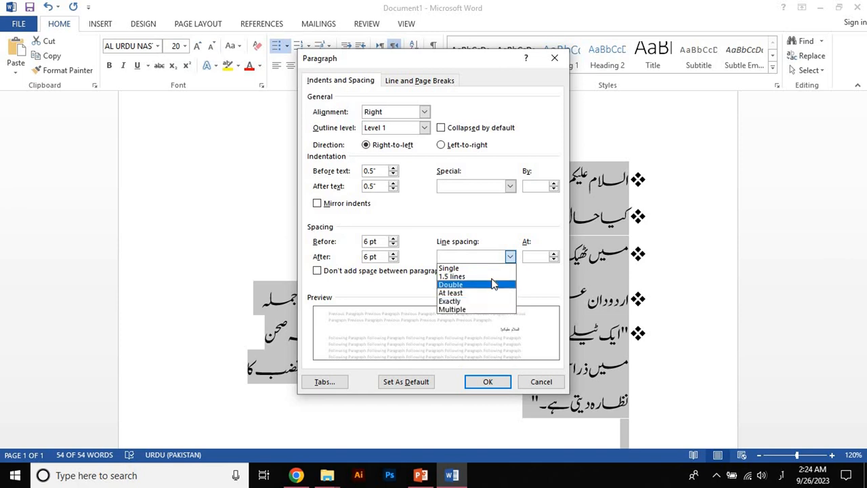
click(496, 277)
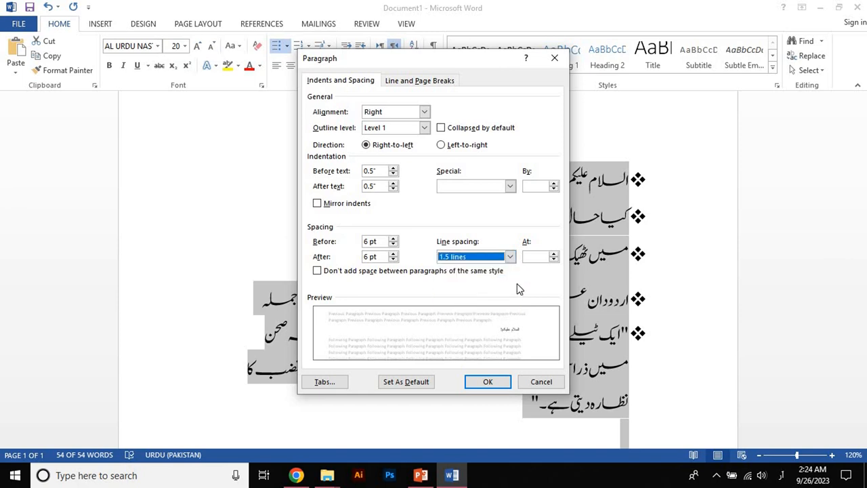
click(497, 384)
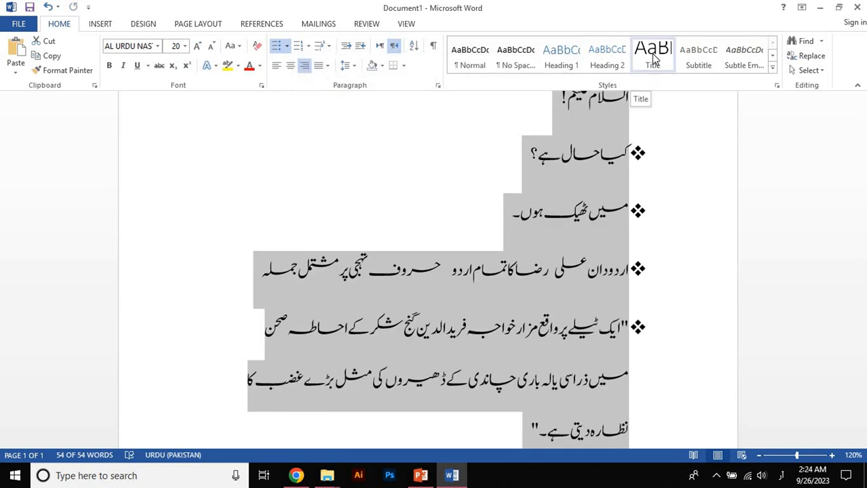